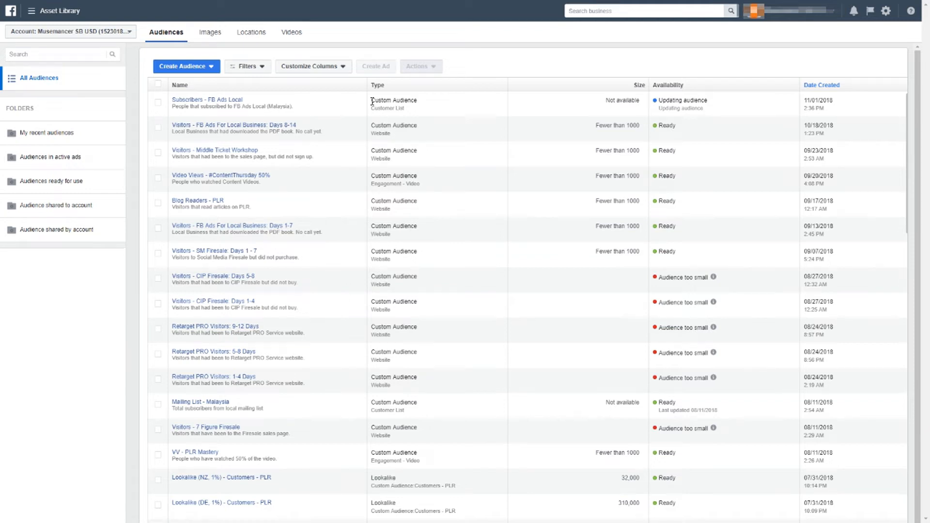
Open the details of the Lookalike (NZ, 1%) - Customers - PLR audience and view its edit form without changing anything
click(159, 103)
click(158, 103)
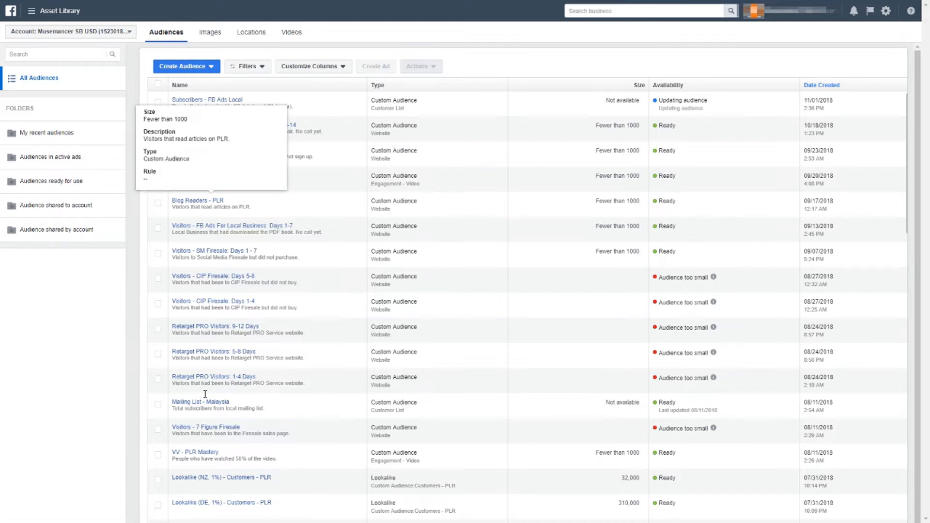
click(159, 482)
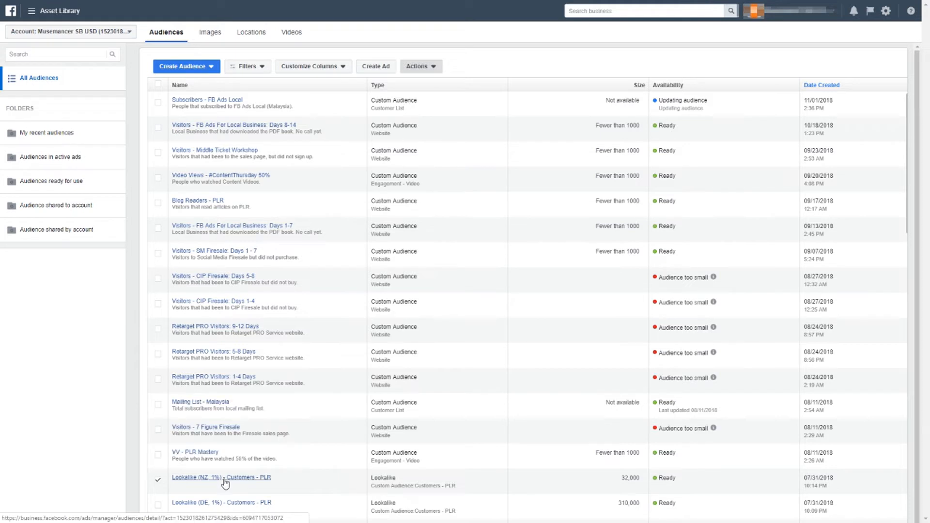
click(225, 479)
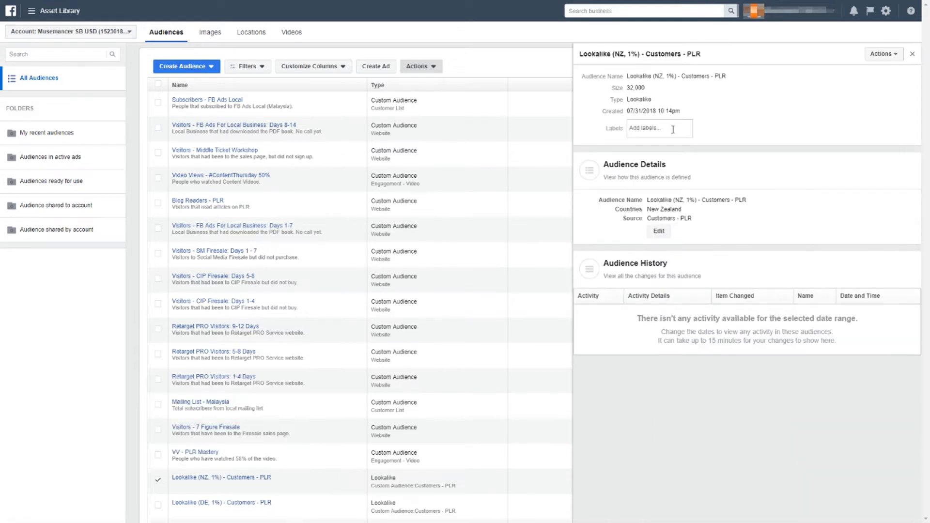
click(659, 231)
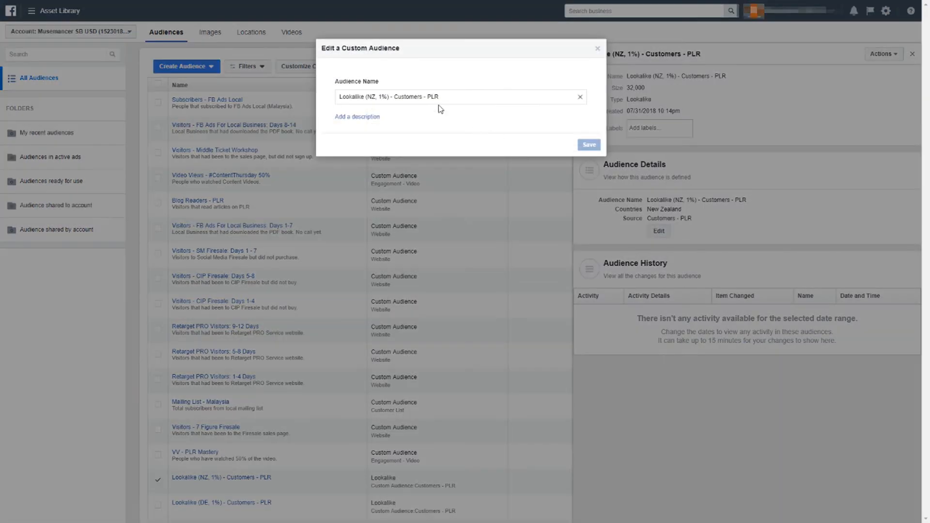
click(598, 48)
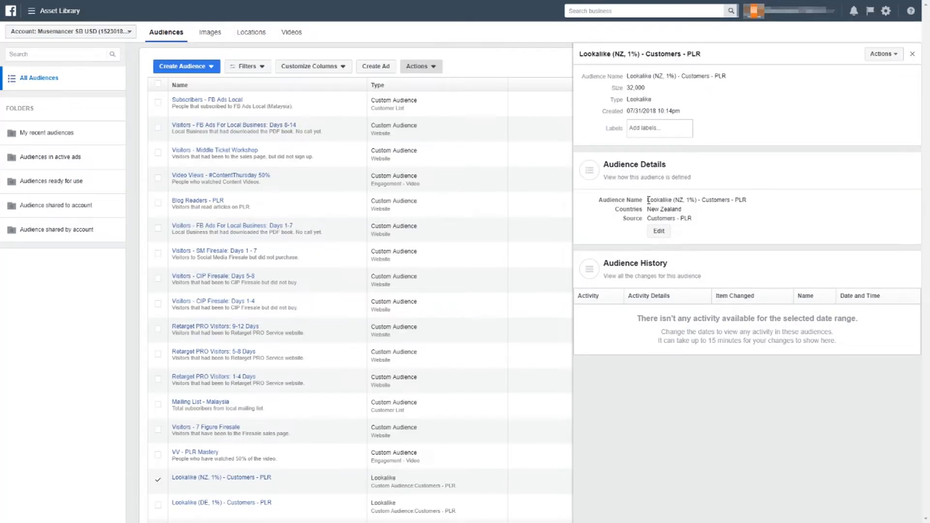
Examine the naming of the New Zealand lookalike in its audience details, and close the details
drag(648, 200, 676, 202)
click(679, 203)
drag(703, 200, 747, 201)
click(702, 105)
click(913, 57)
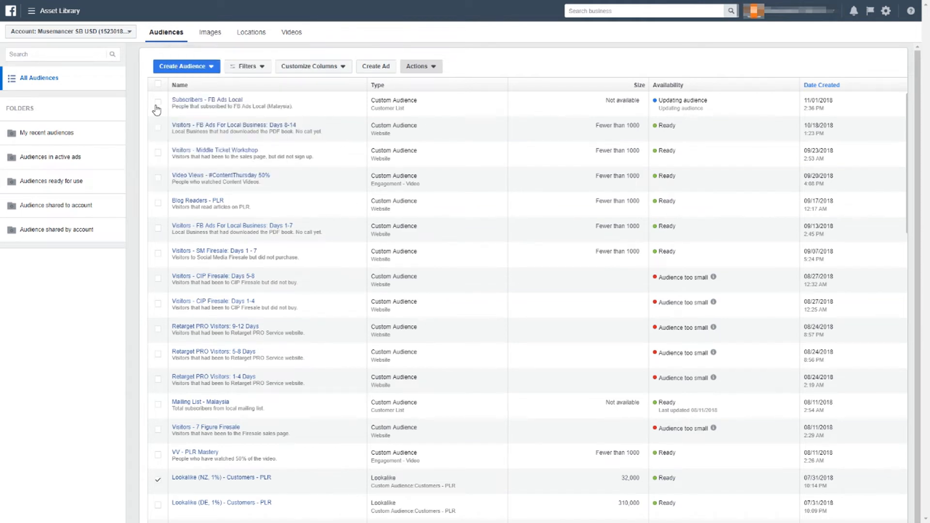
Start a new lookalike audience with the Subscribers - FB Ads Local custom audience as its source
click(177, 70)
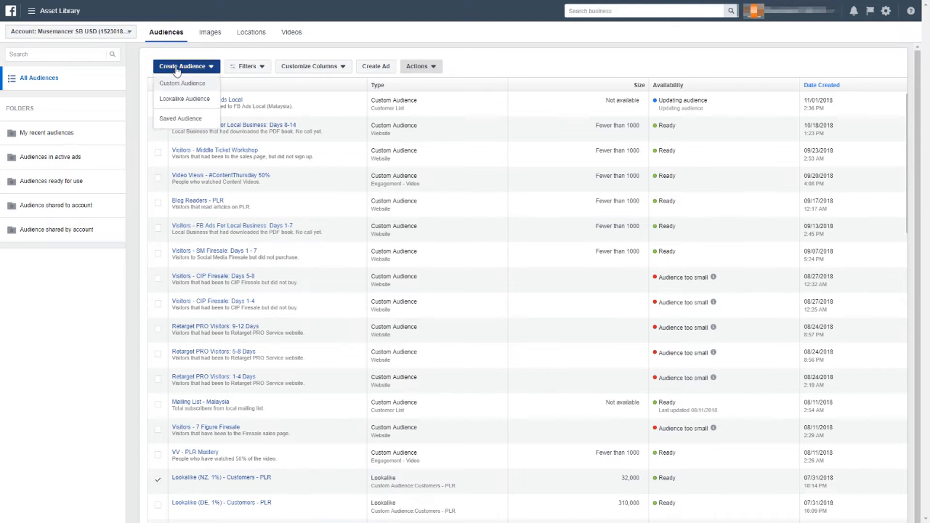
click(178, 68)
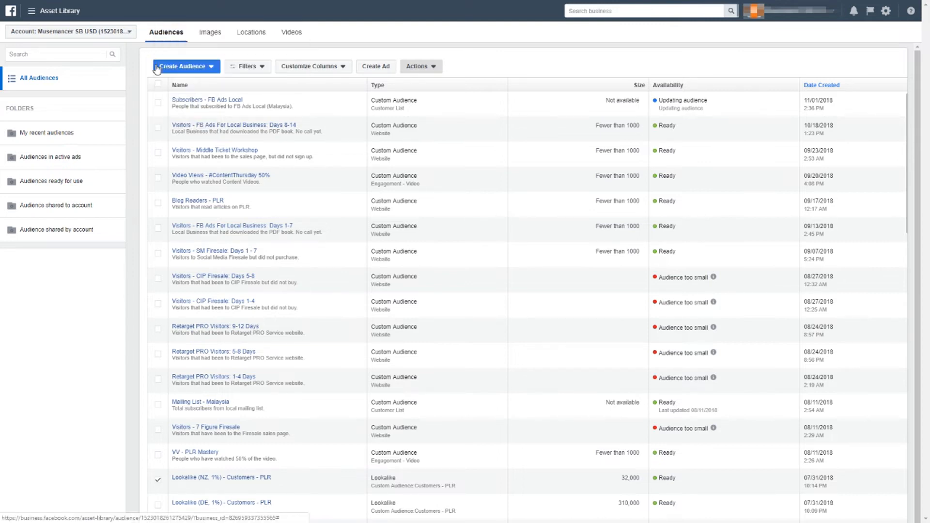
click(157, 68)
click(173, 101)
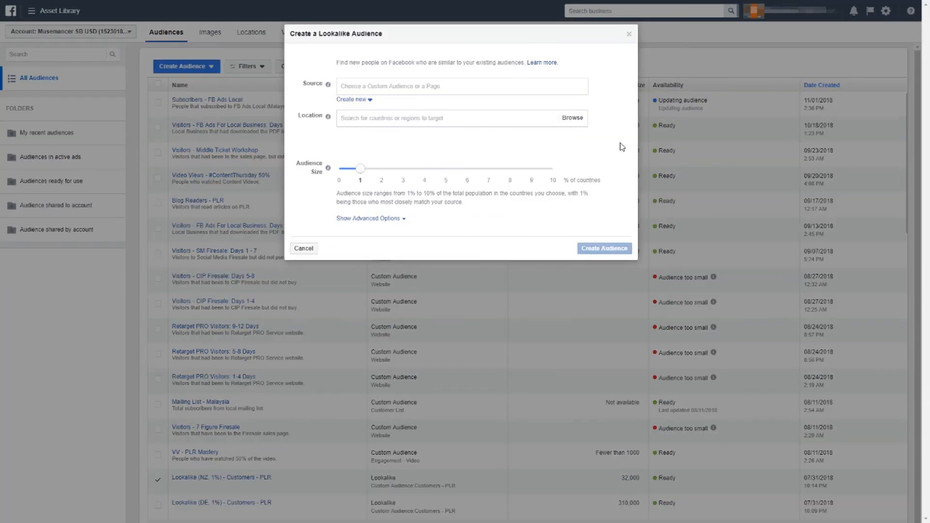
click(468, 88)
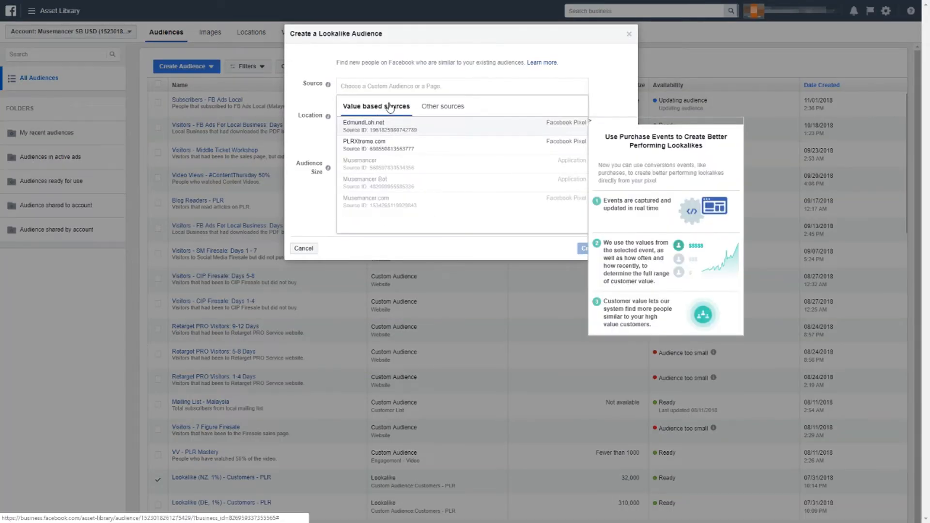
click(440, 106)
scroll(429, 145, down, 5)
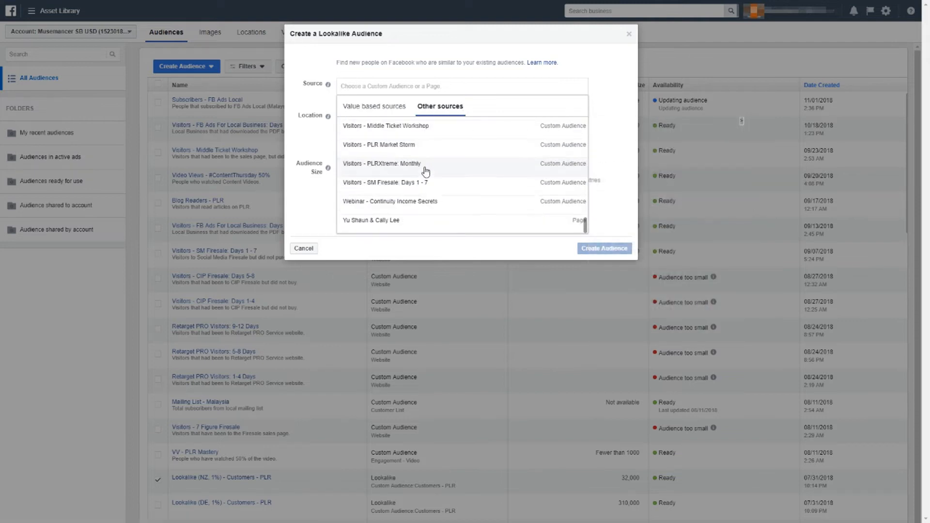
click(389, 108)
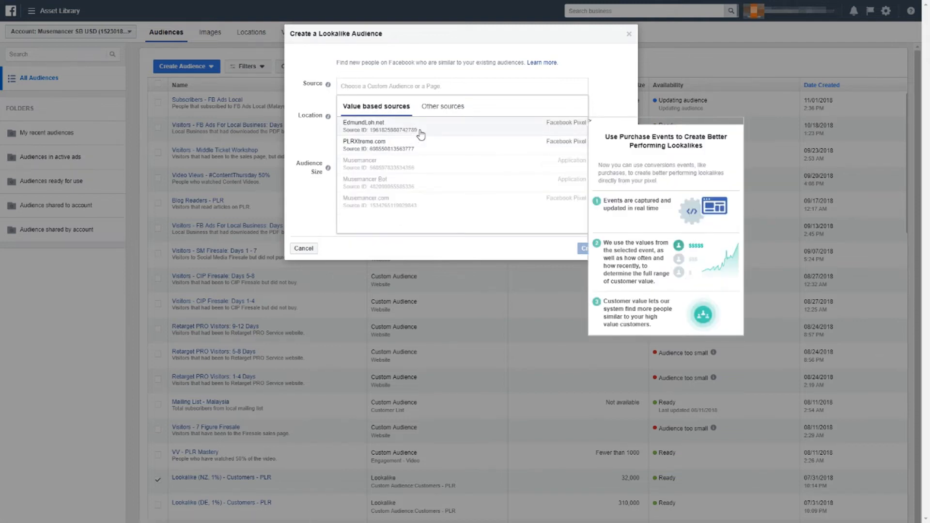
click(437, 109)
scroll(430, 145, down, 2)
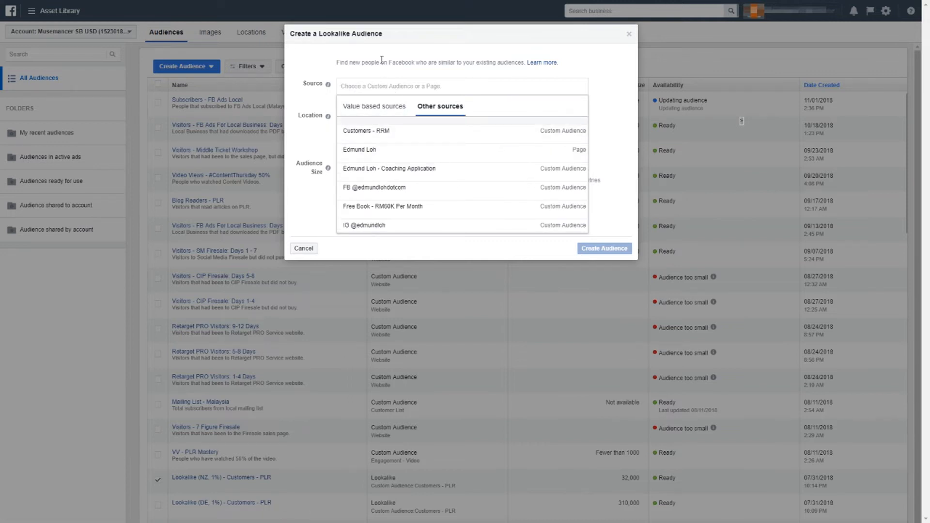
text(subscr)
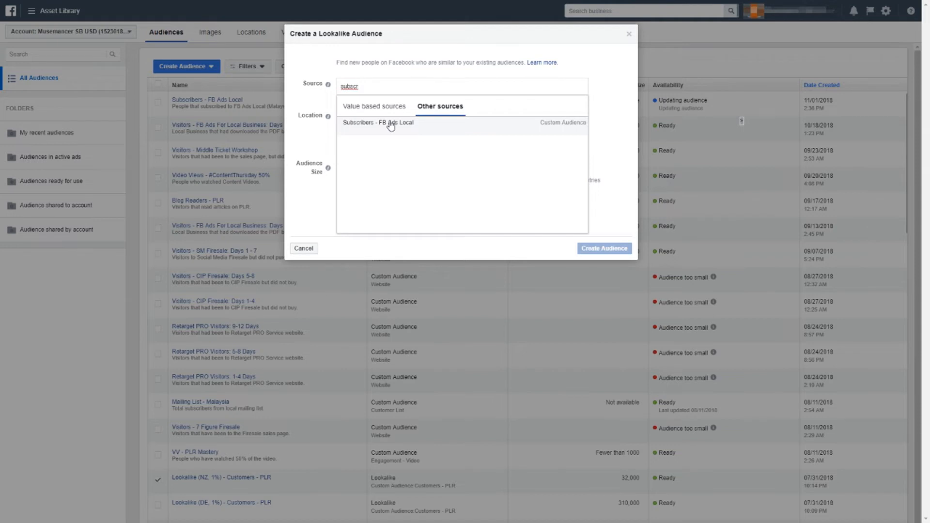
click(391, 126)
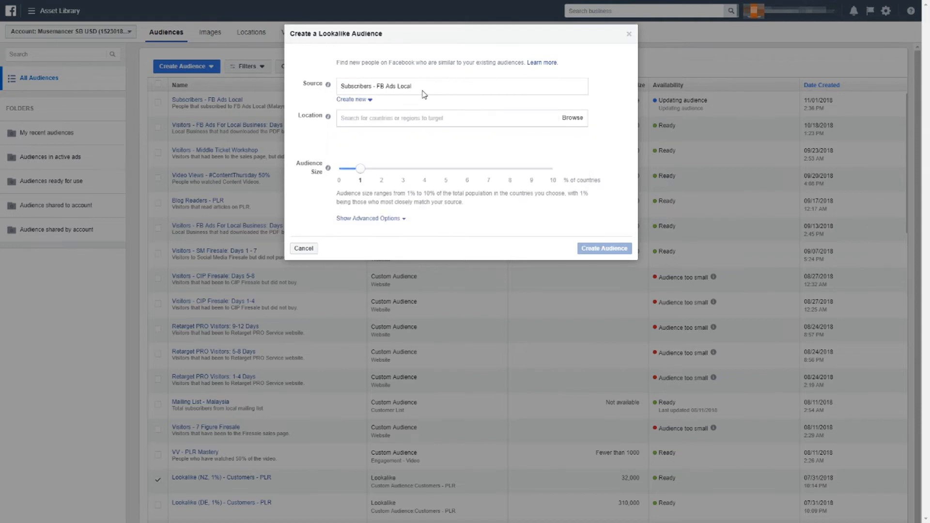
Add Malaysia as the target location of the lookalike audience
click(394, 119)
text(malaysia)
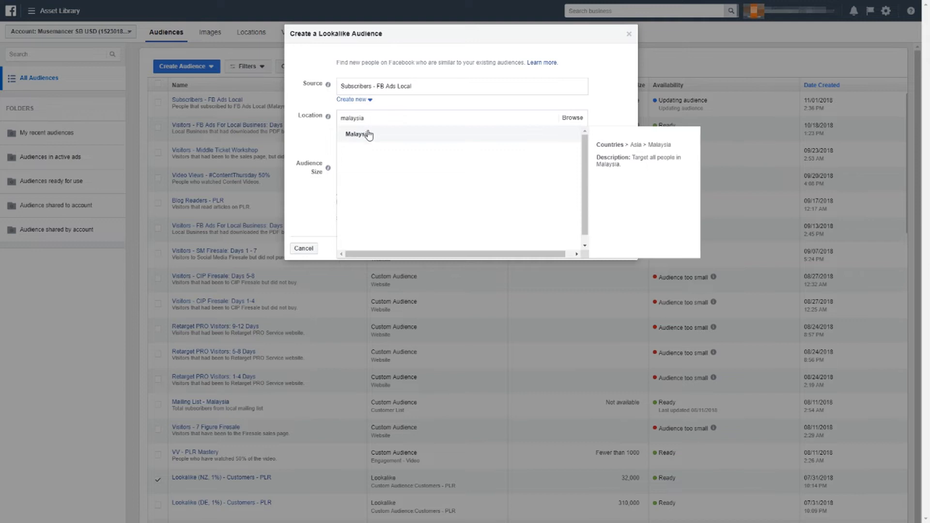
click(369, 135)
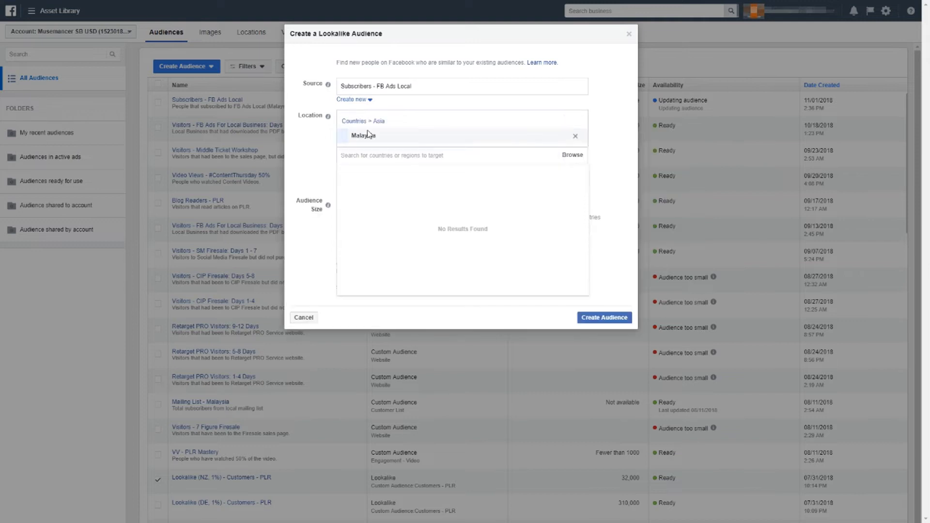
click(385, 155)
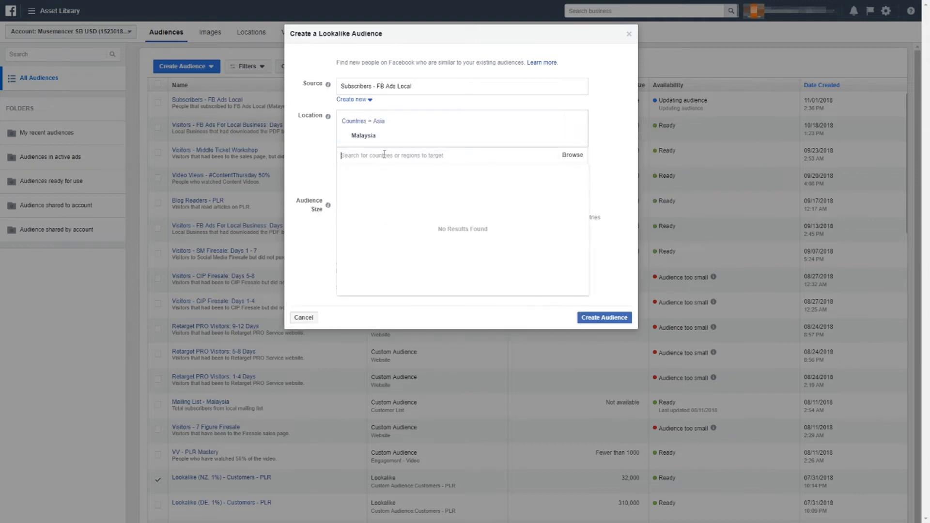
click(315, 160)
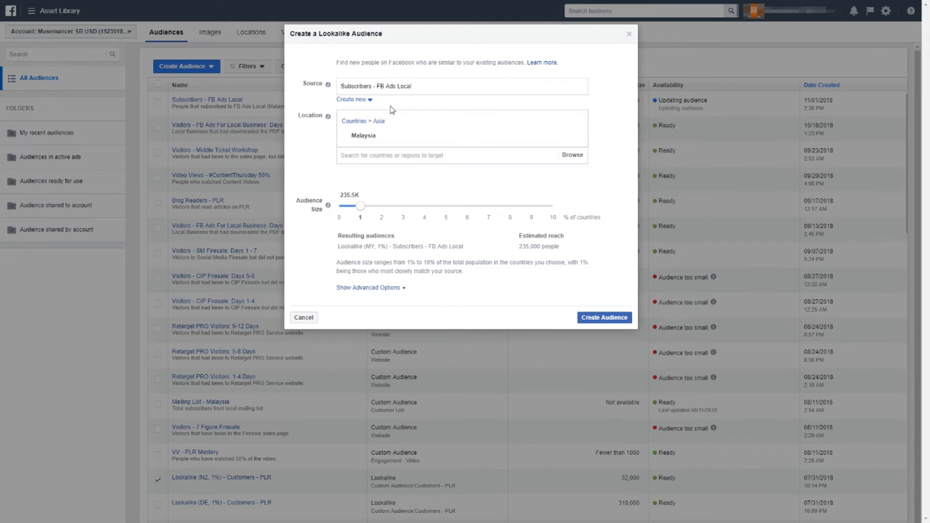
click(385, 153)
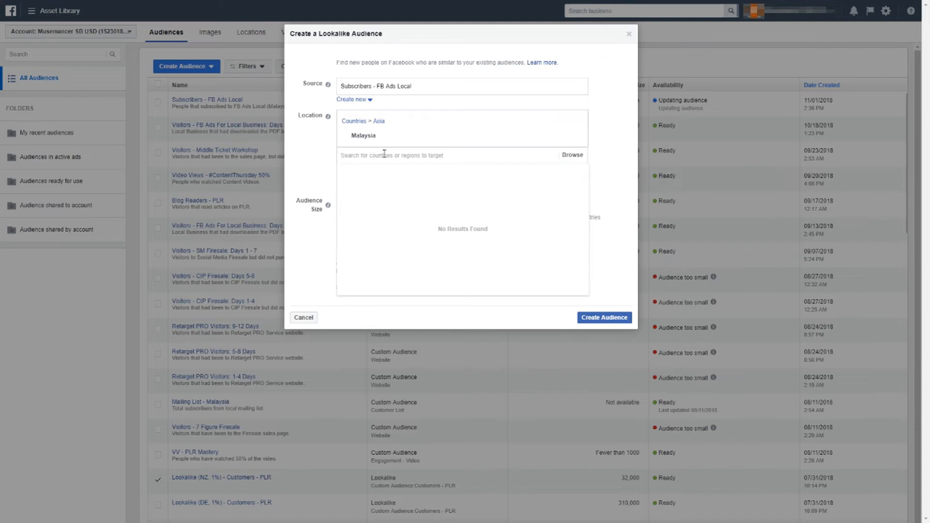
click(314, 138)
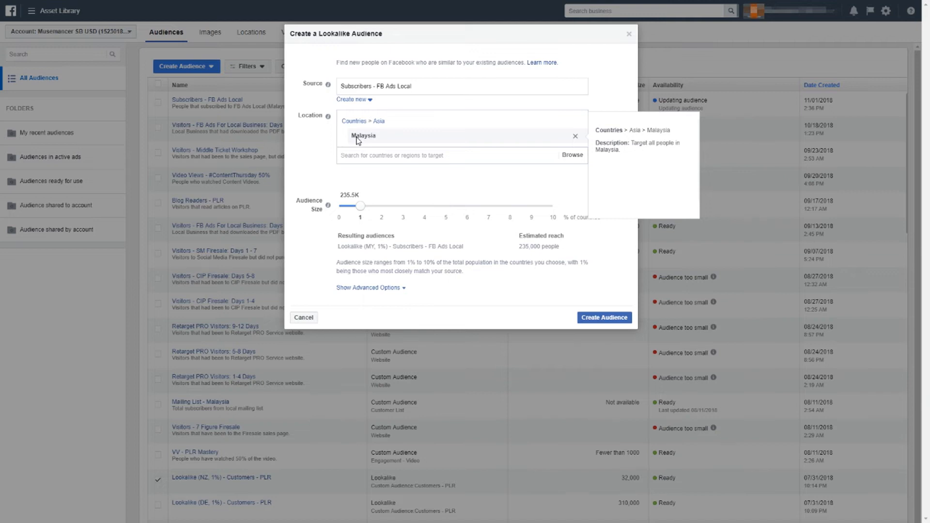
Try adding the United States as a second target location and remove it again
click(371, 158)
text(united s)
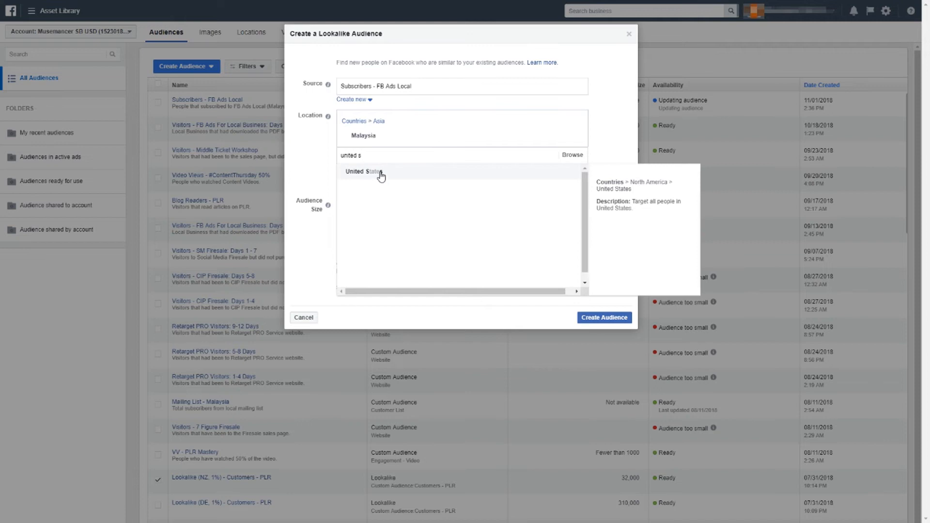
click(381, 173)
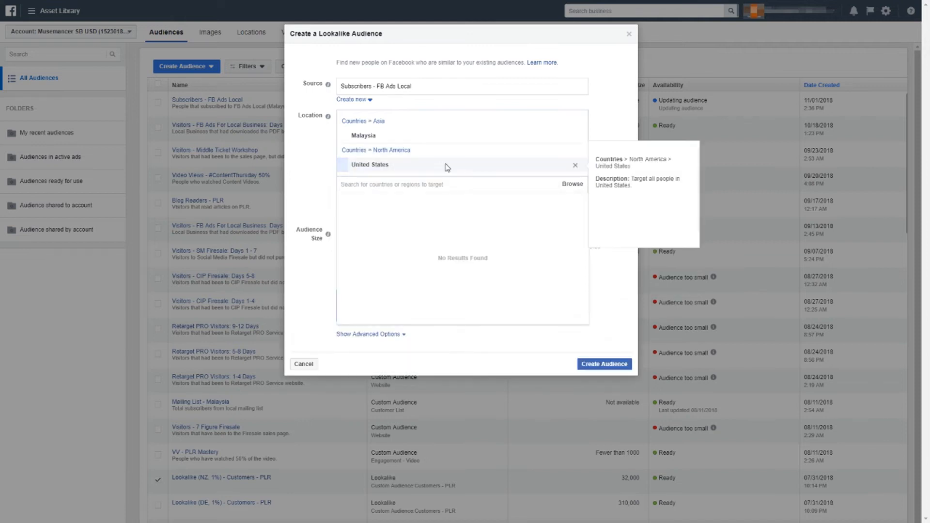
click(576, 152)
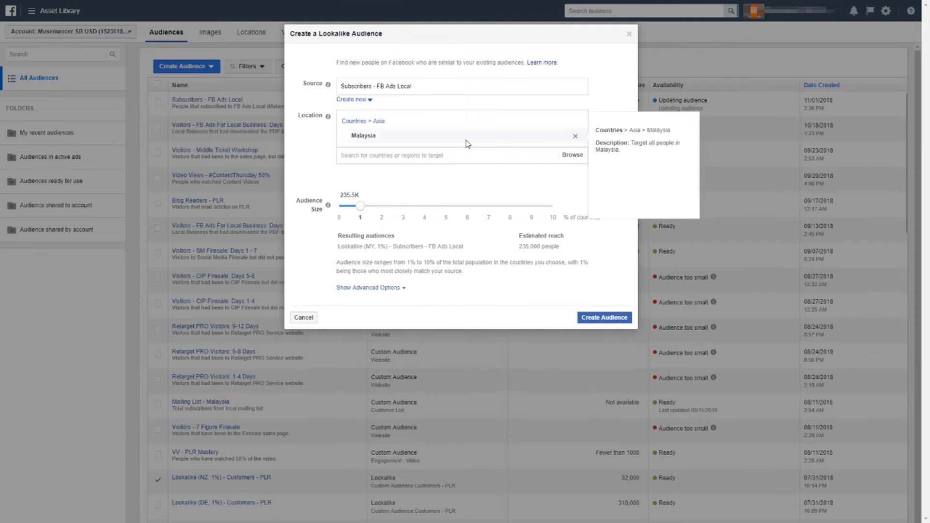
Try larger audience sizes up to 10% for Malaysia and return the size to 1%
mouse_move(328, 207)
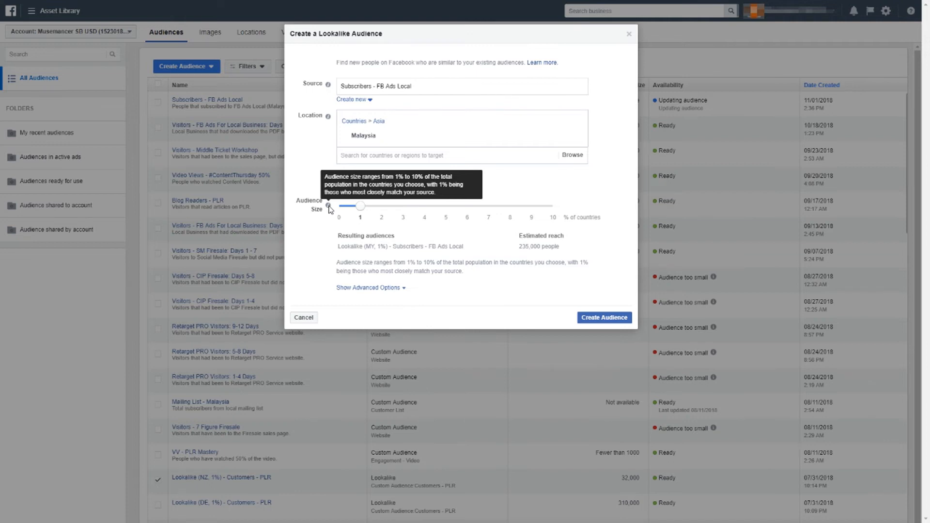
drag(362, 208, 564, 221)
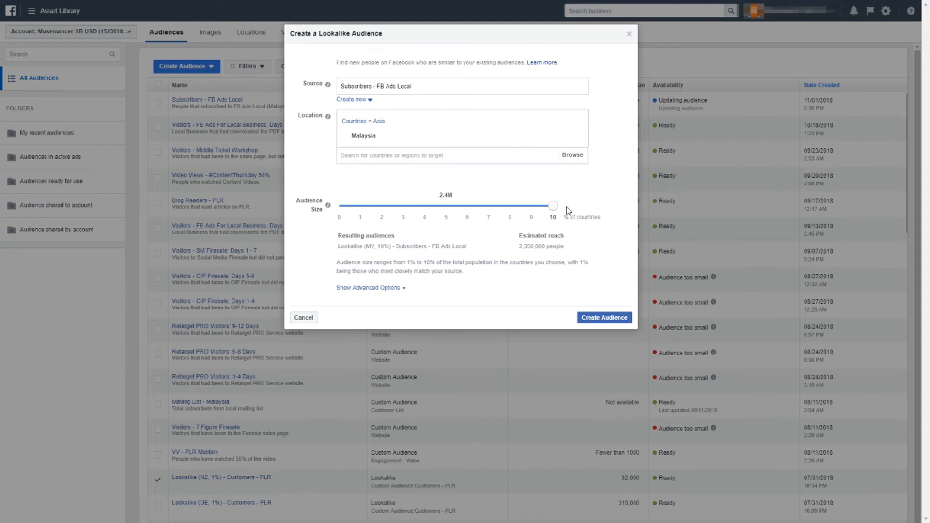
drag(554, 214, 358, 210)
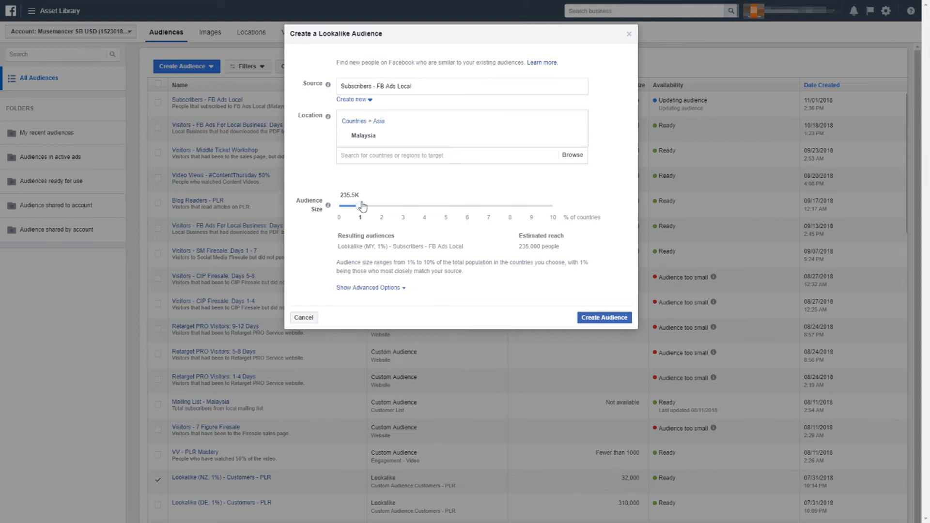
drag(361, 208, 467, 206)
drag(539, 218, 359, 219)
Set the number of audiences to 1 in the advanced options, keep the size at 1%, and create the lookalike audience
click(383, 289)
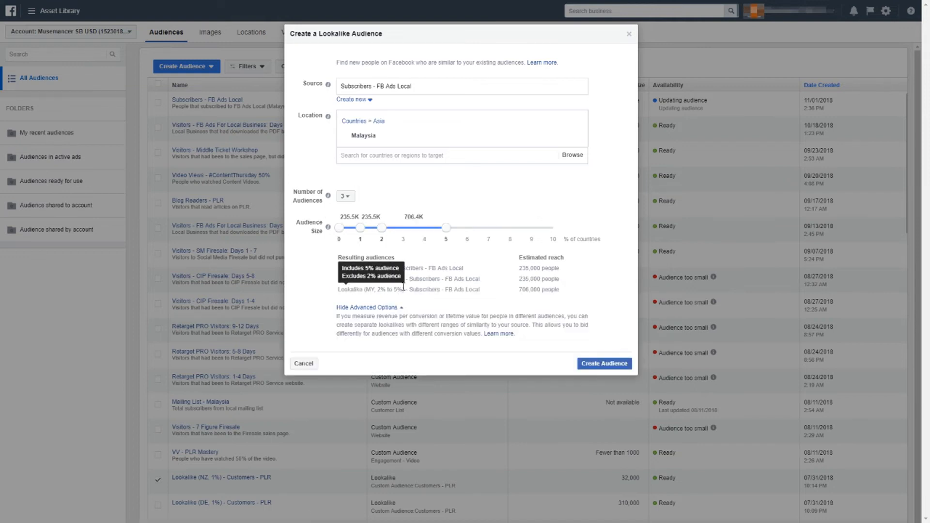
drag(444, 229, 373, 227)
click(345, 195)
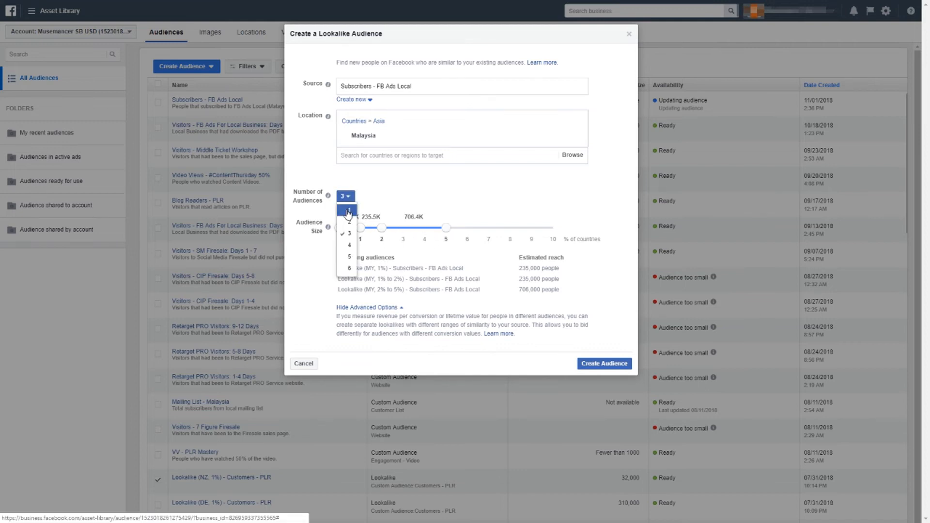
click(345, 208)
mouse_move(360, 228)
mouse_down()
mouse_move(382, 228)
mouse_move(337, 231)
mouse_move(363, 233)
mouse_up()
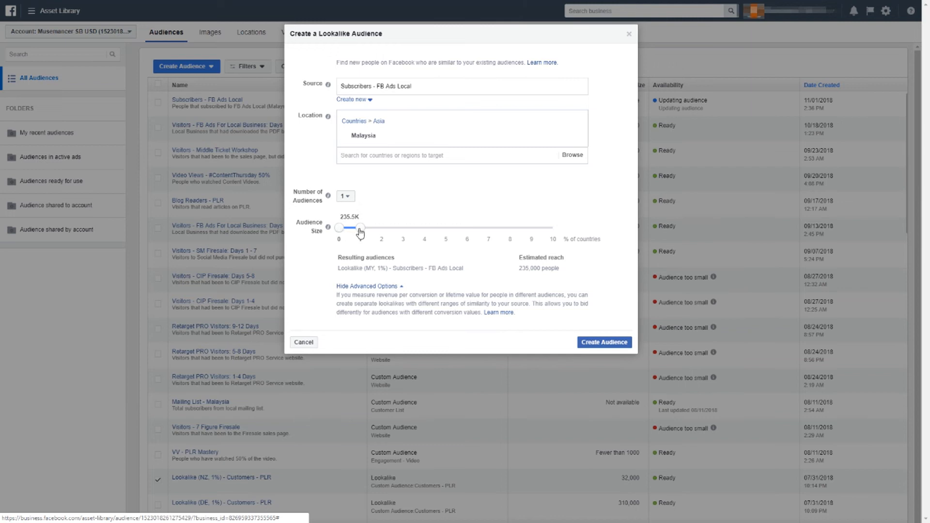
mouse_move(395, 144)
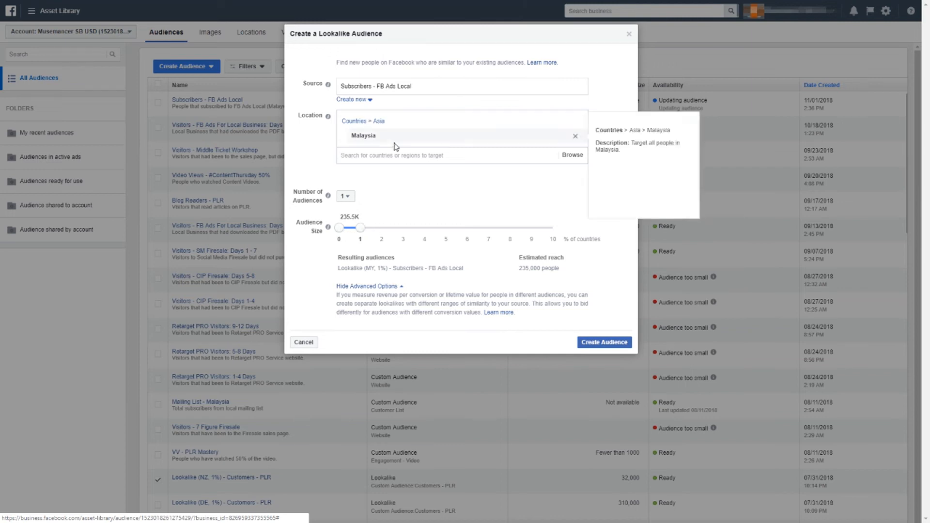
click(595, 345)
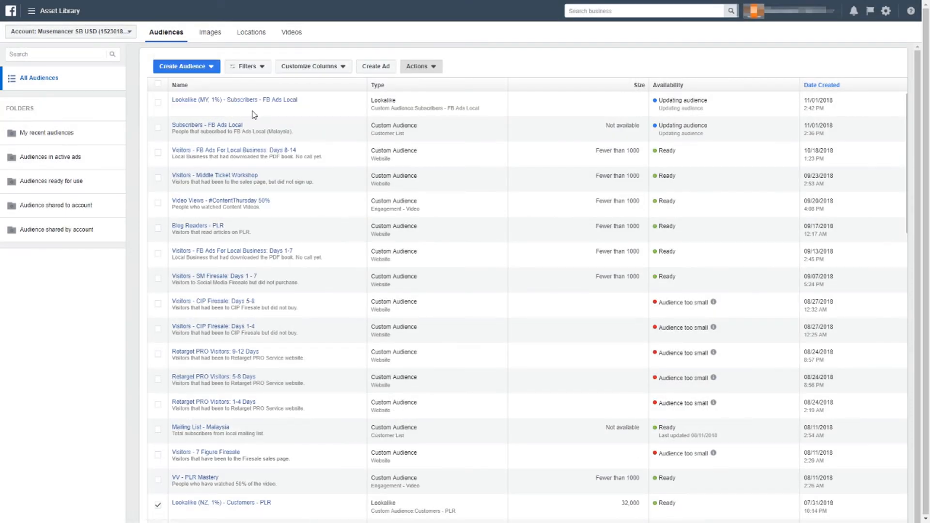
View the source types offered for a new custom audience and leave without creating one
mouse_move(253, 105)
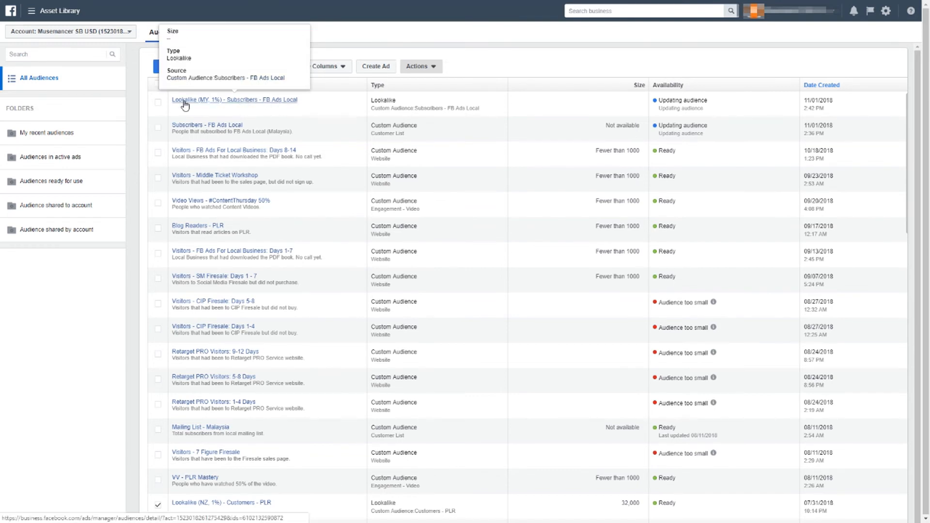
click(160, 68)
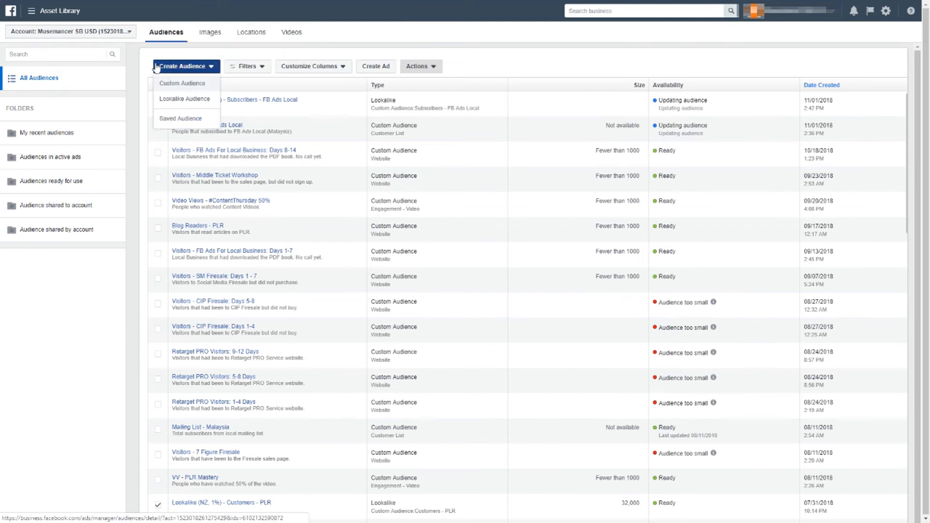
click(179, 87)
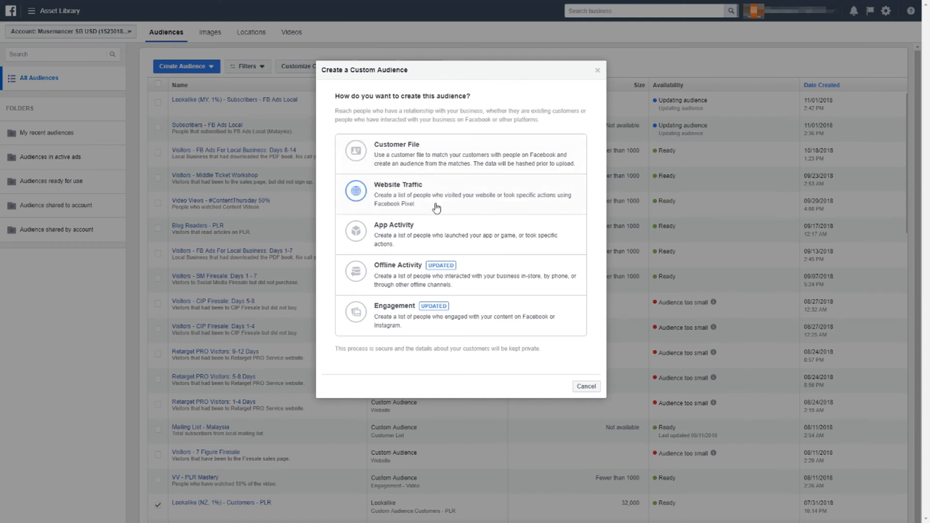
click(584, 387)
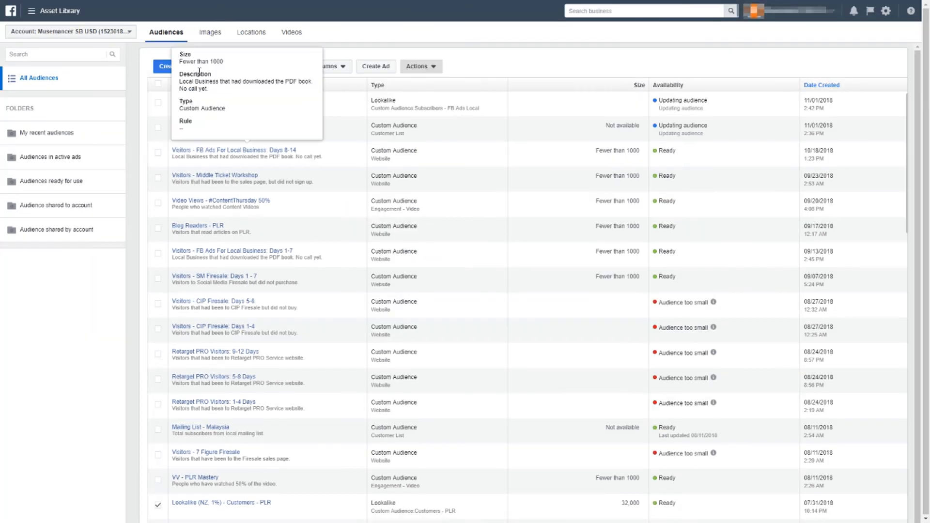
Start a second lookalike audience with Subscribers - FB Ads Local as the source and Malaysia as the location
click(168, 68)
click(175, 99)
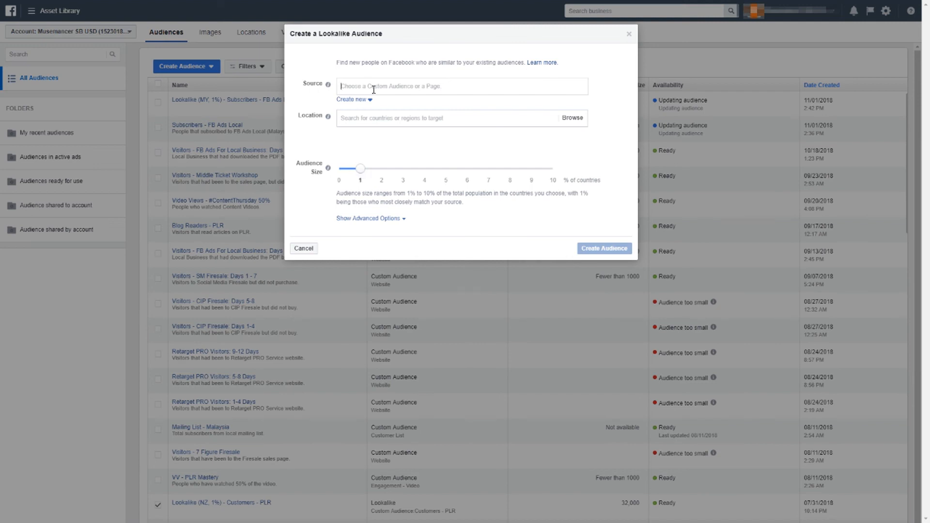
click(374, 89)
click(428, 109)
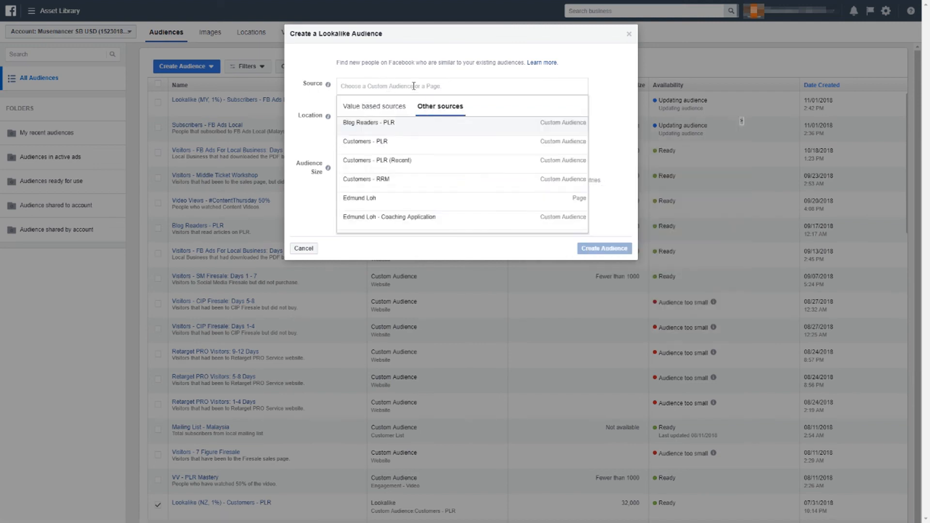
text(subsc)
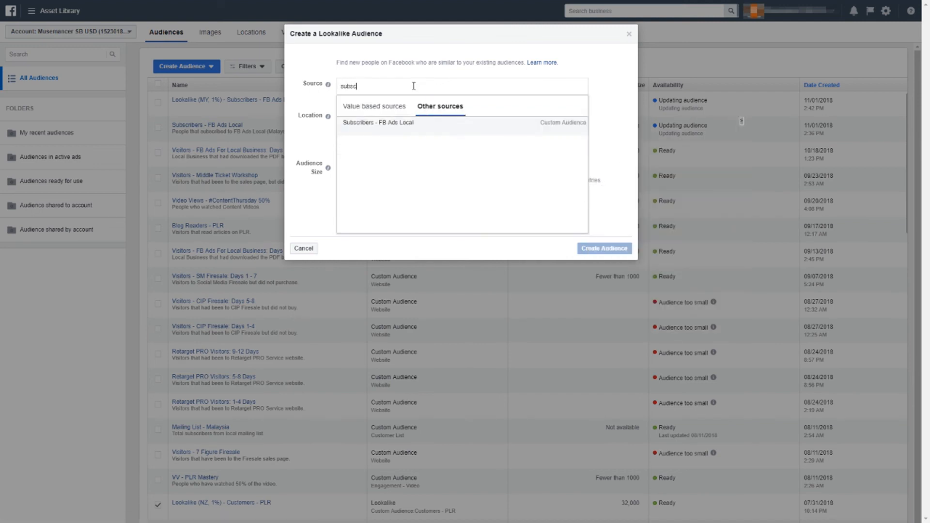
click(404, 122)
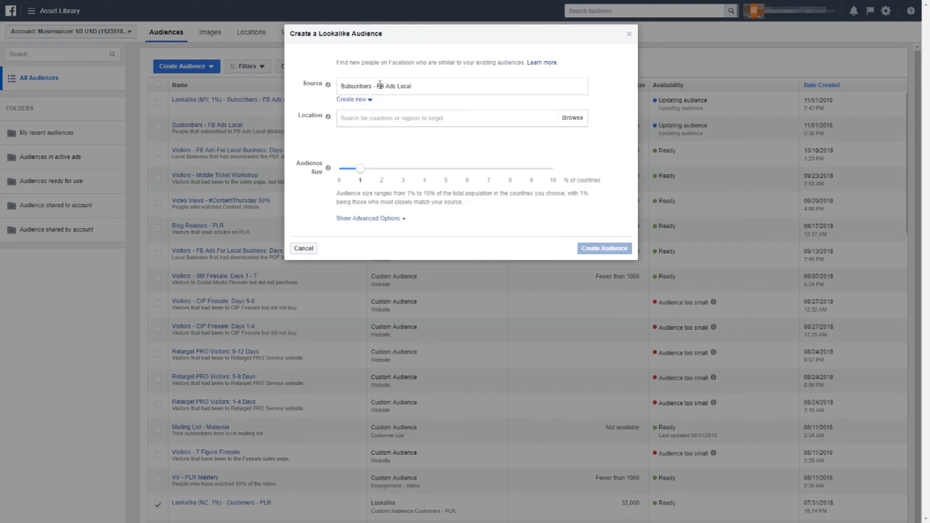
click(379, 117)
text(malaysia)
click(391, 131)
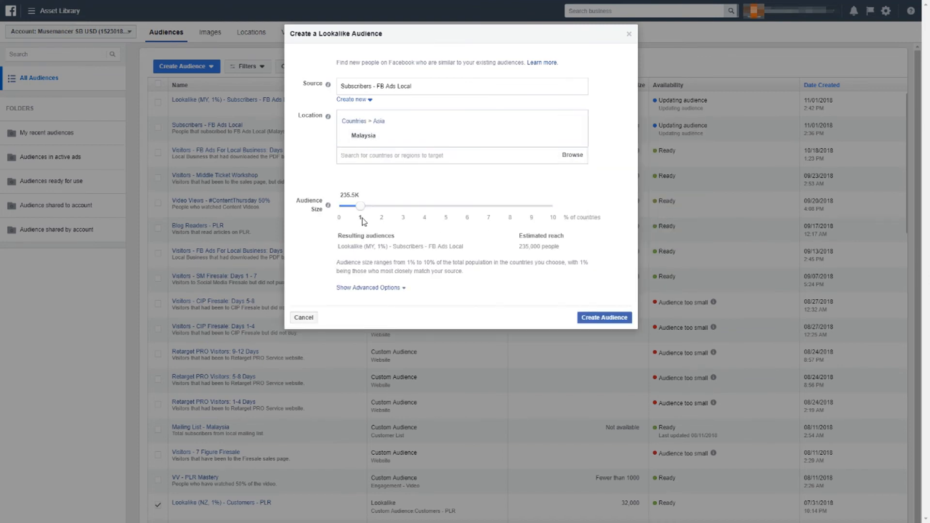
Set the number of audiences to 1 in the advanced options, set the size range to 1% to 2%, and create the audience
click(367, 289)
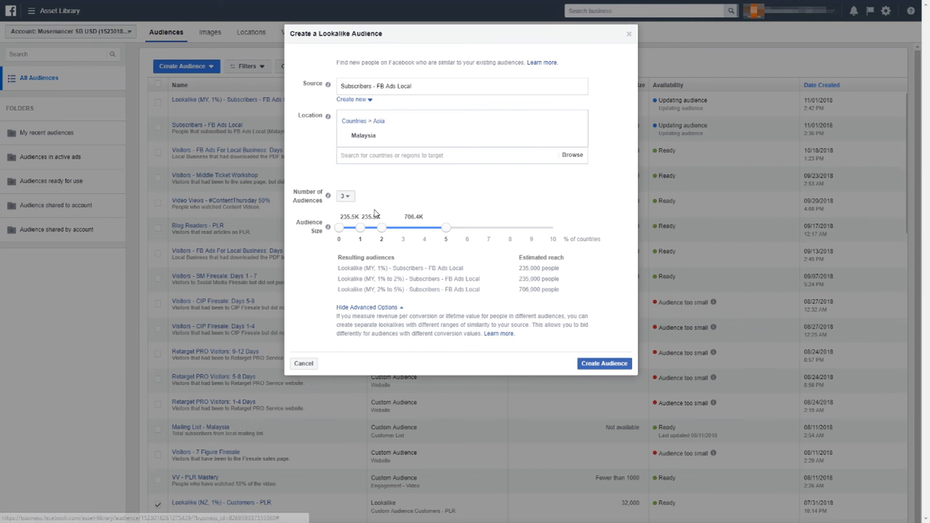
click(347, 197)
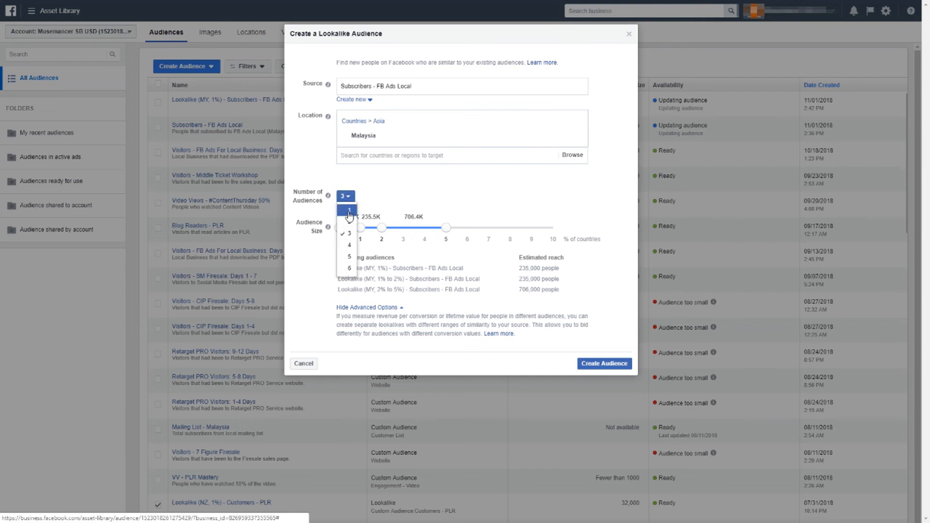
click(352, 211)
click(360, 231)
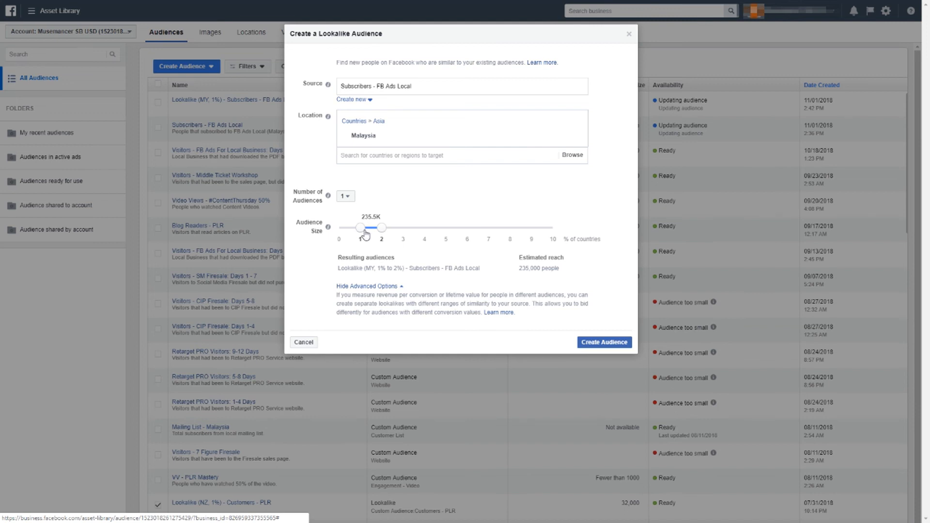
click(621, 343)
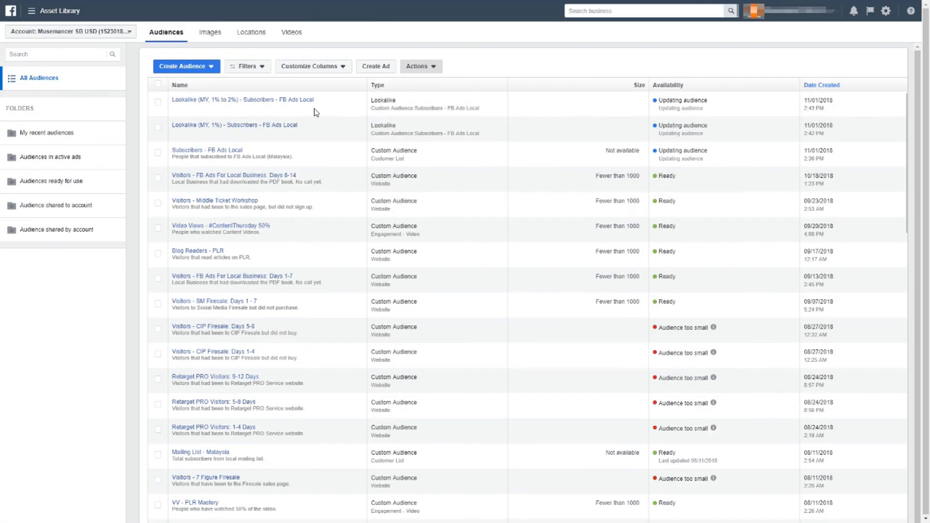
mouse_move(281, 104)
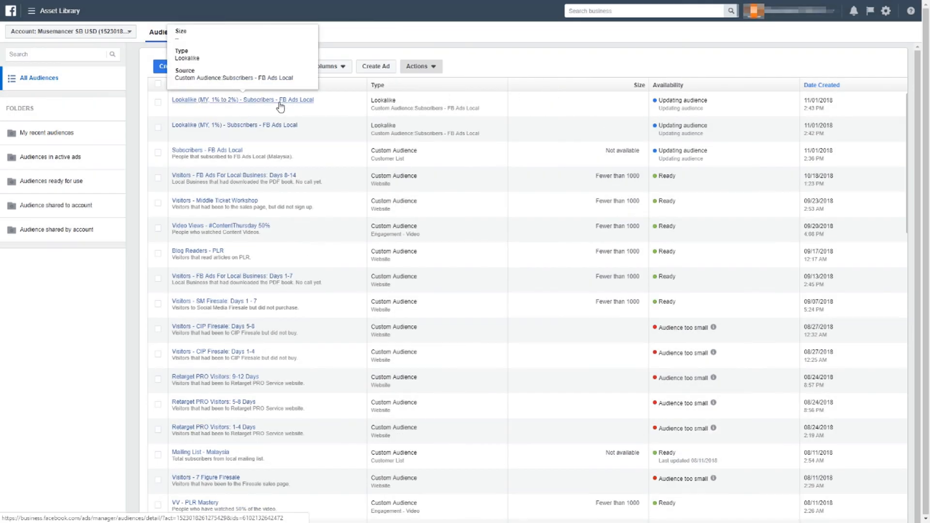
scroll(283, 121, down, 4)
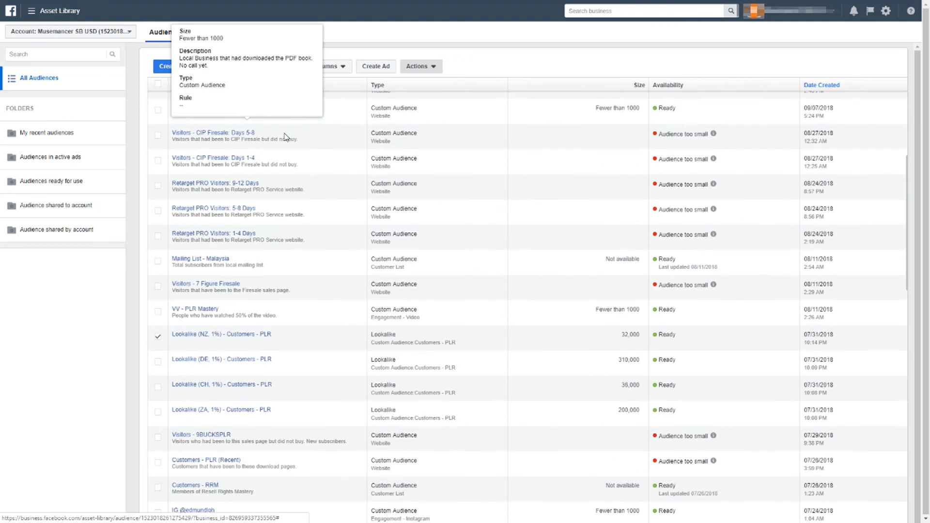
scroll(285, 137, up, 4)
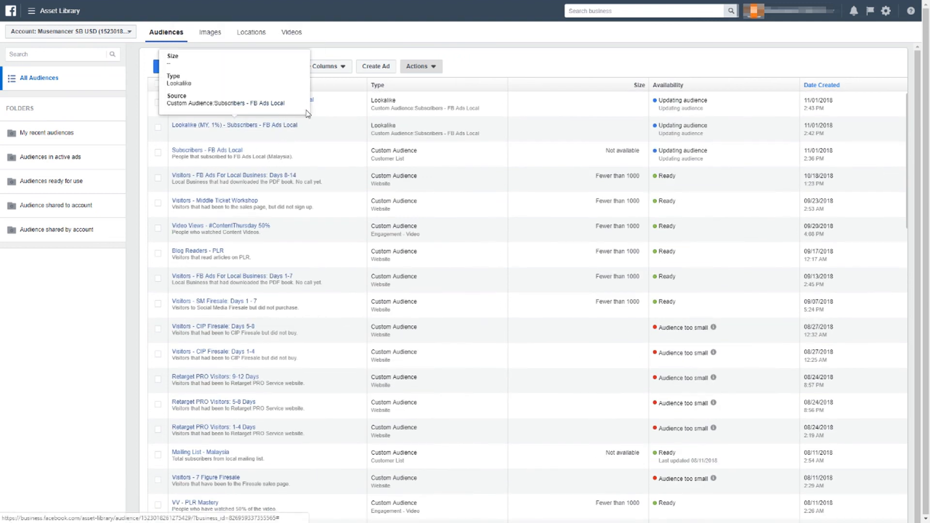
mouse_move(215, 101)
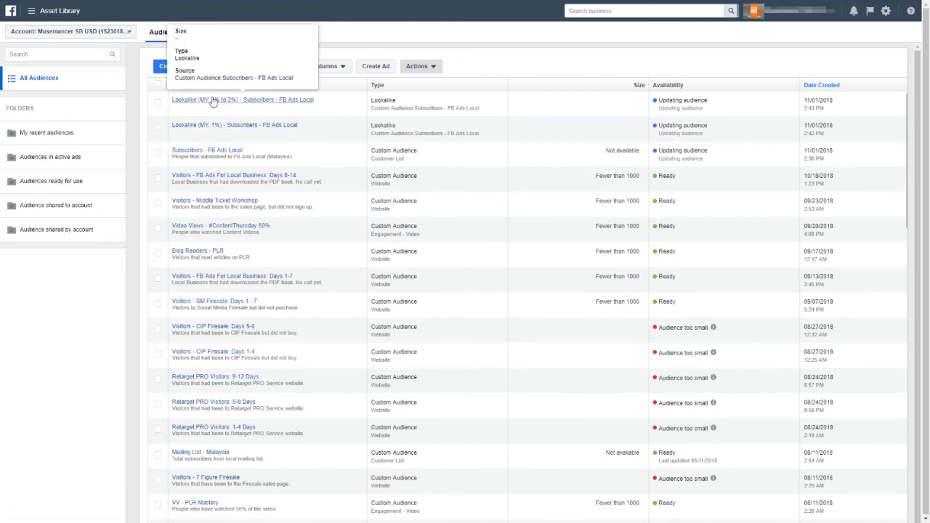
Start a third lookalike audience based on the Subscribers - FB Ads Local custom audience and target Malaysia
click(159, 70)
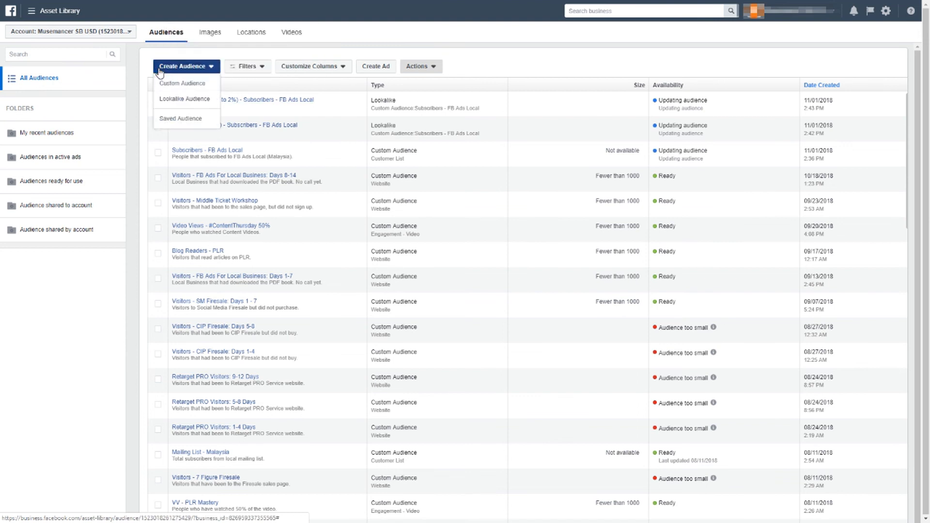
click(183, 99)
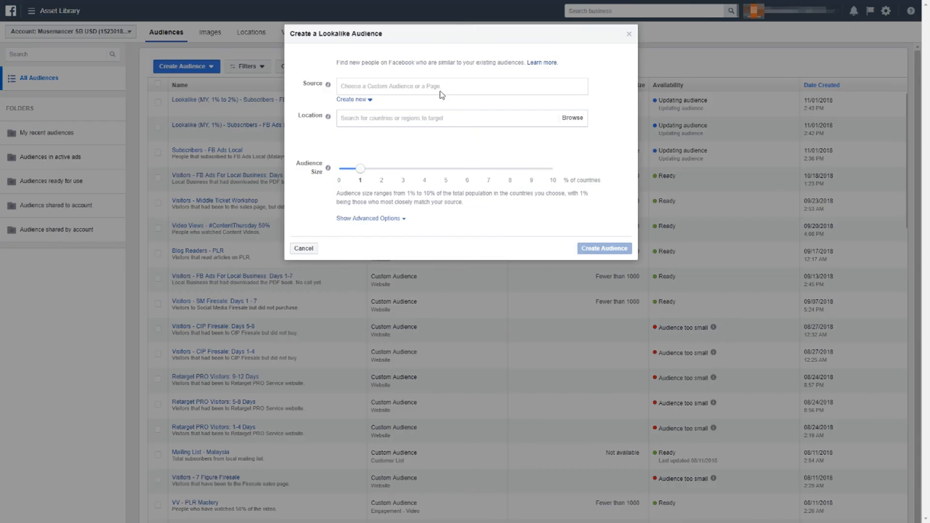
click(441, 86)
click(440, 107)
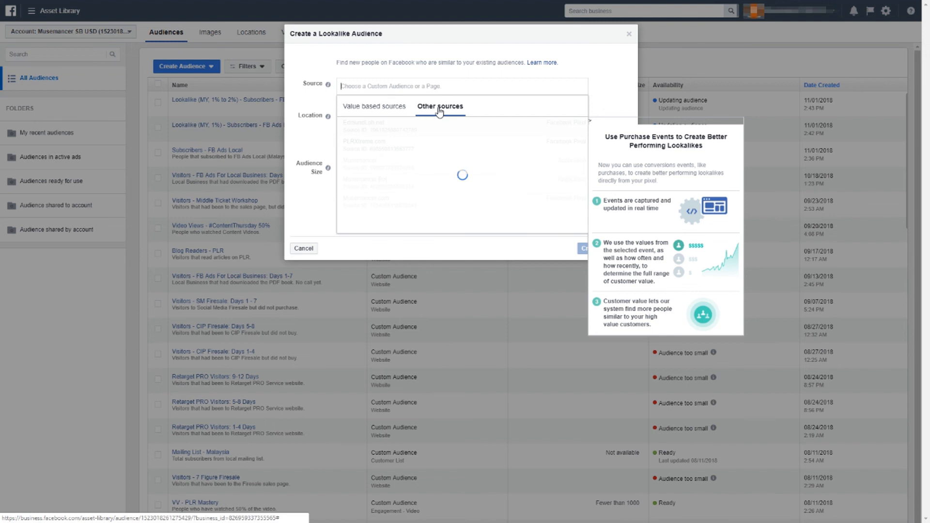
text(sub)
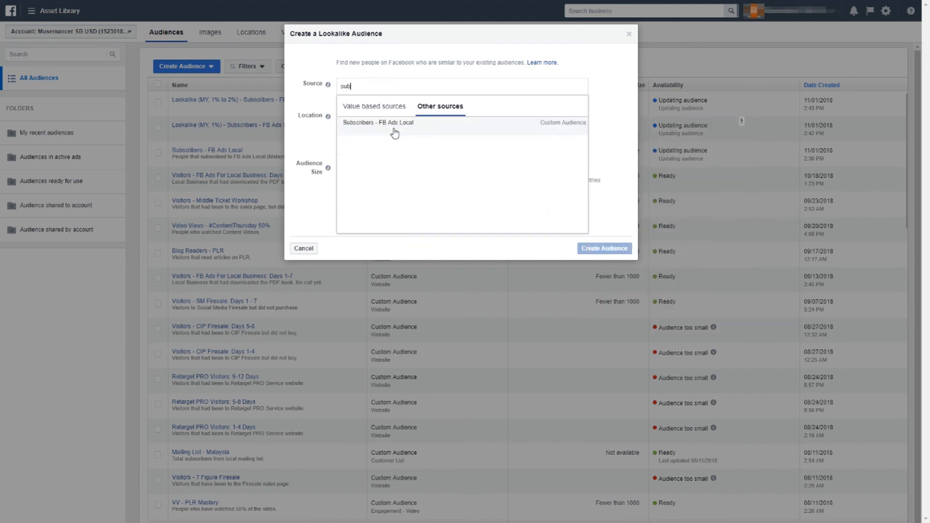
click(395, 127)
click(392, 118)
text(malaysia)
click(376, 128)
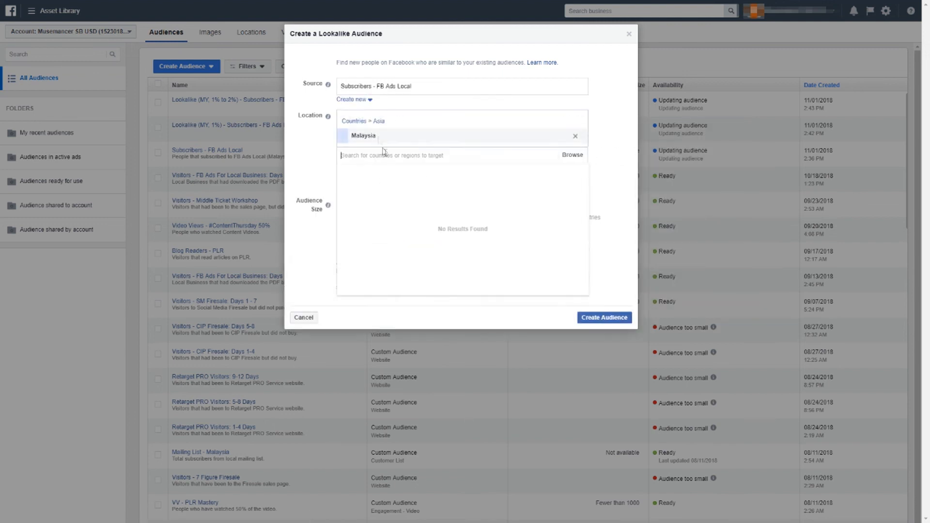
Limit the advanced options to 1 audience, set its size range to 2% to 3%, and create the lookalike audience
click(368, 287)
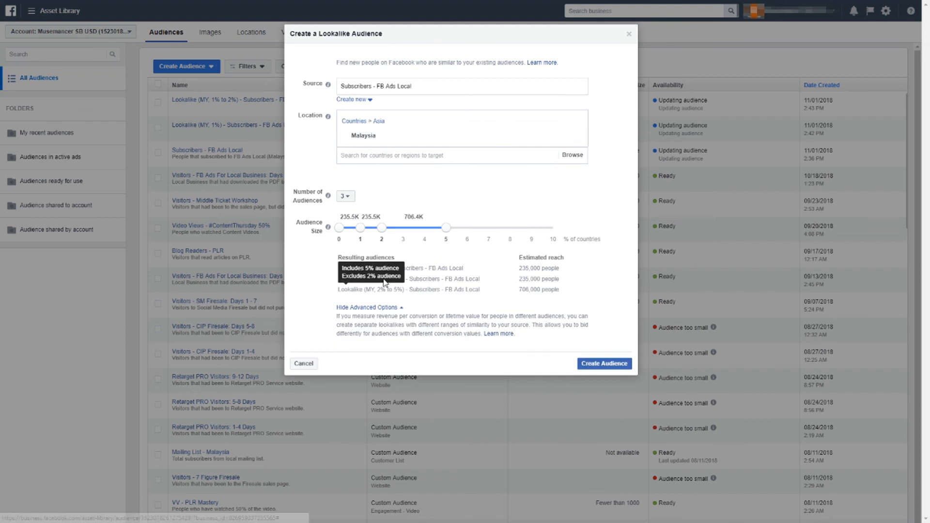
click(346, 196)
click(349, 211)
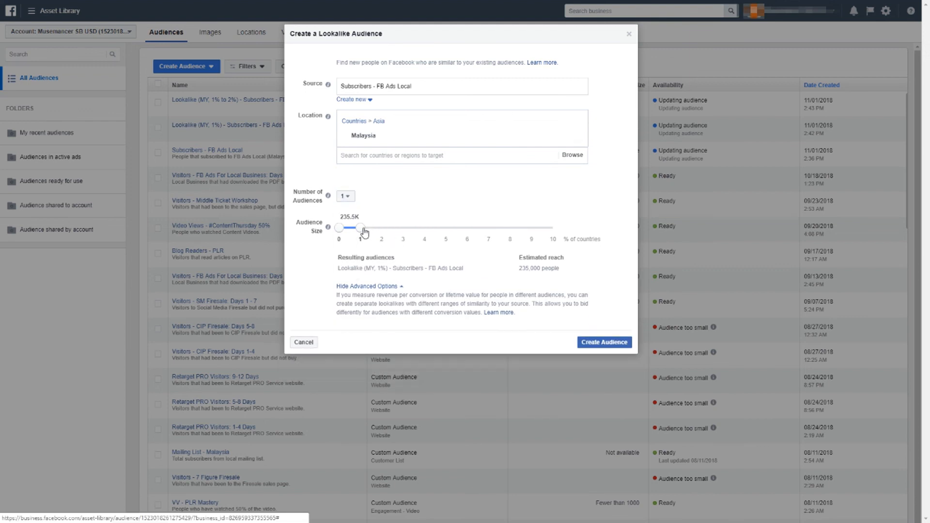
drag(339, 228, 383, 227)
click(612, 344)
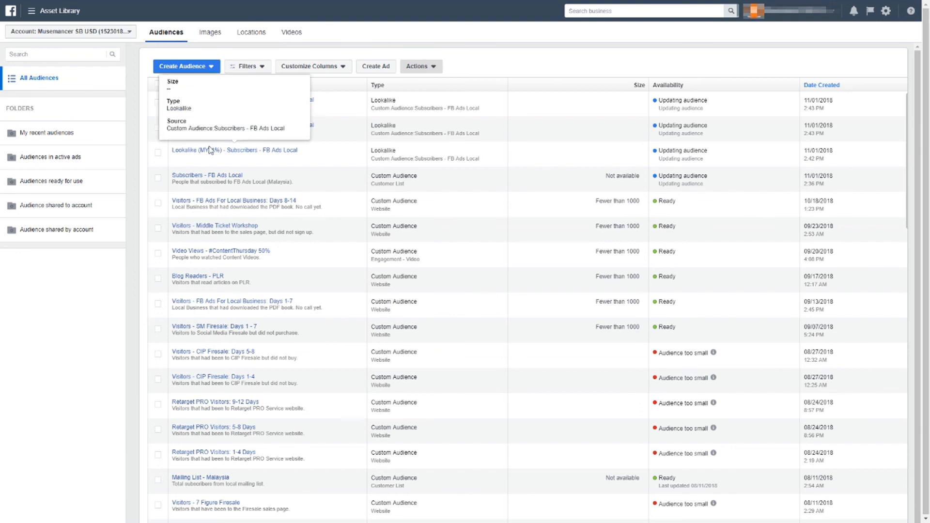
Select the three Malaysia lookalike audiences for 1%, 1% to 2% and 2% to 3% in the audience list
click(158, 152)
click(158, 128)
click(158, 102)
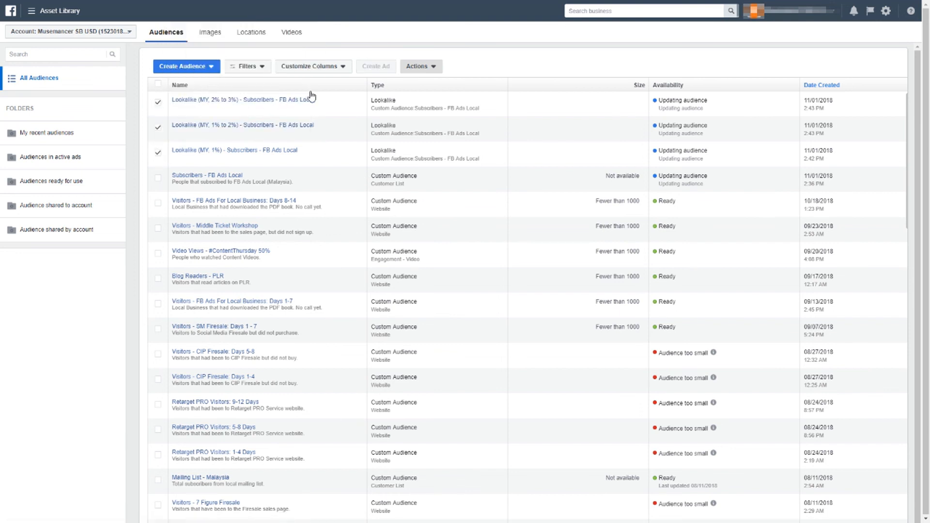
mouse_move(297, 121)
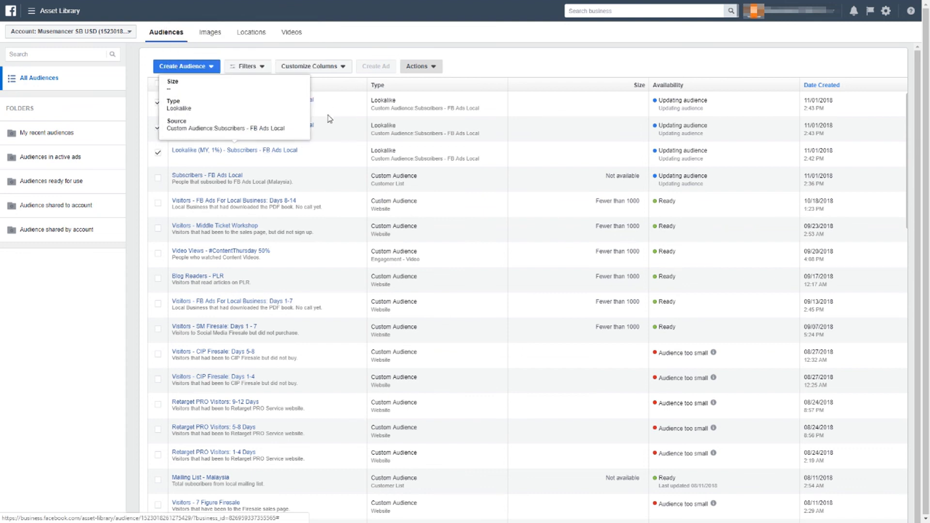